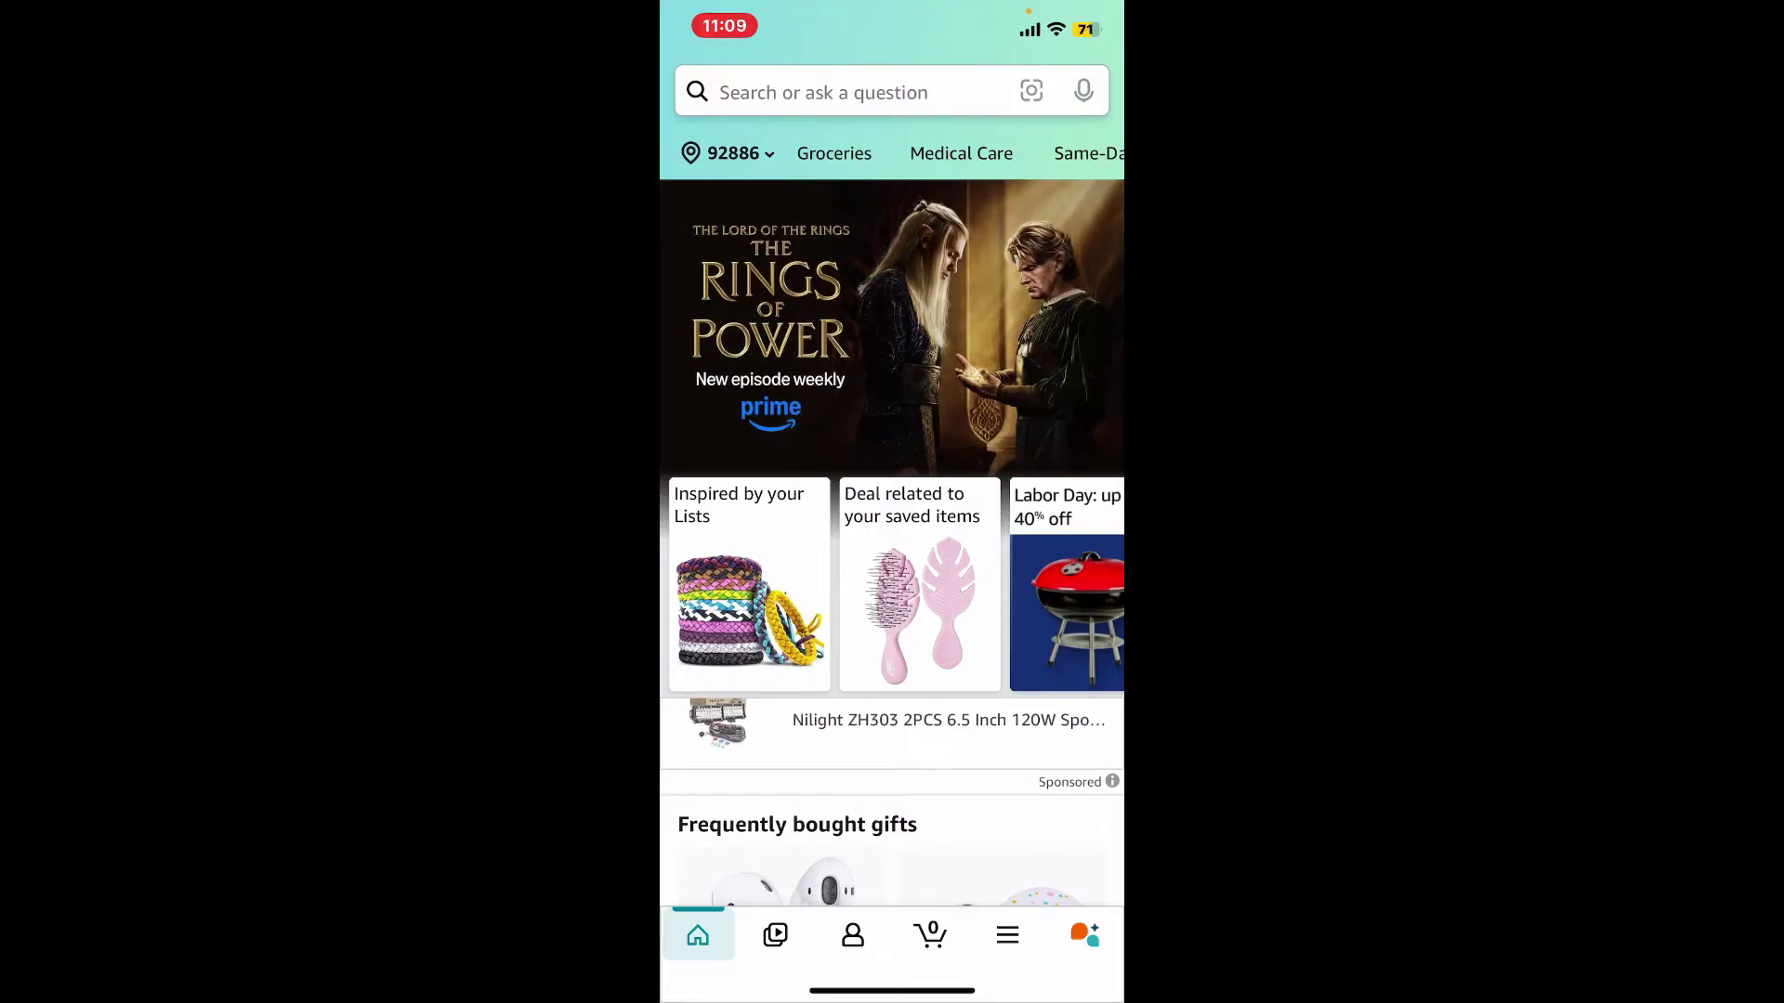
Go to the account page and show the full Your Account settings list
click(853, 936)
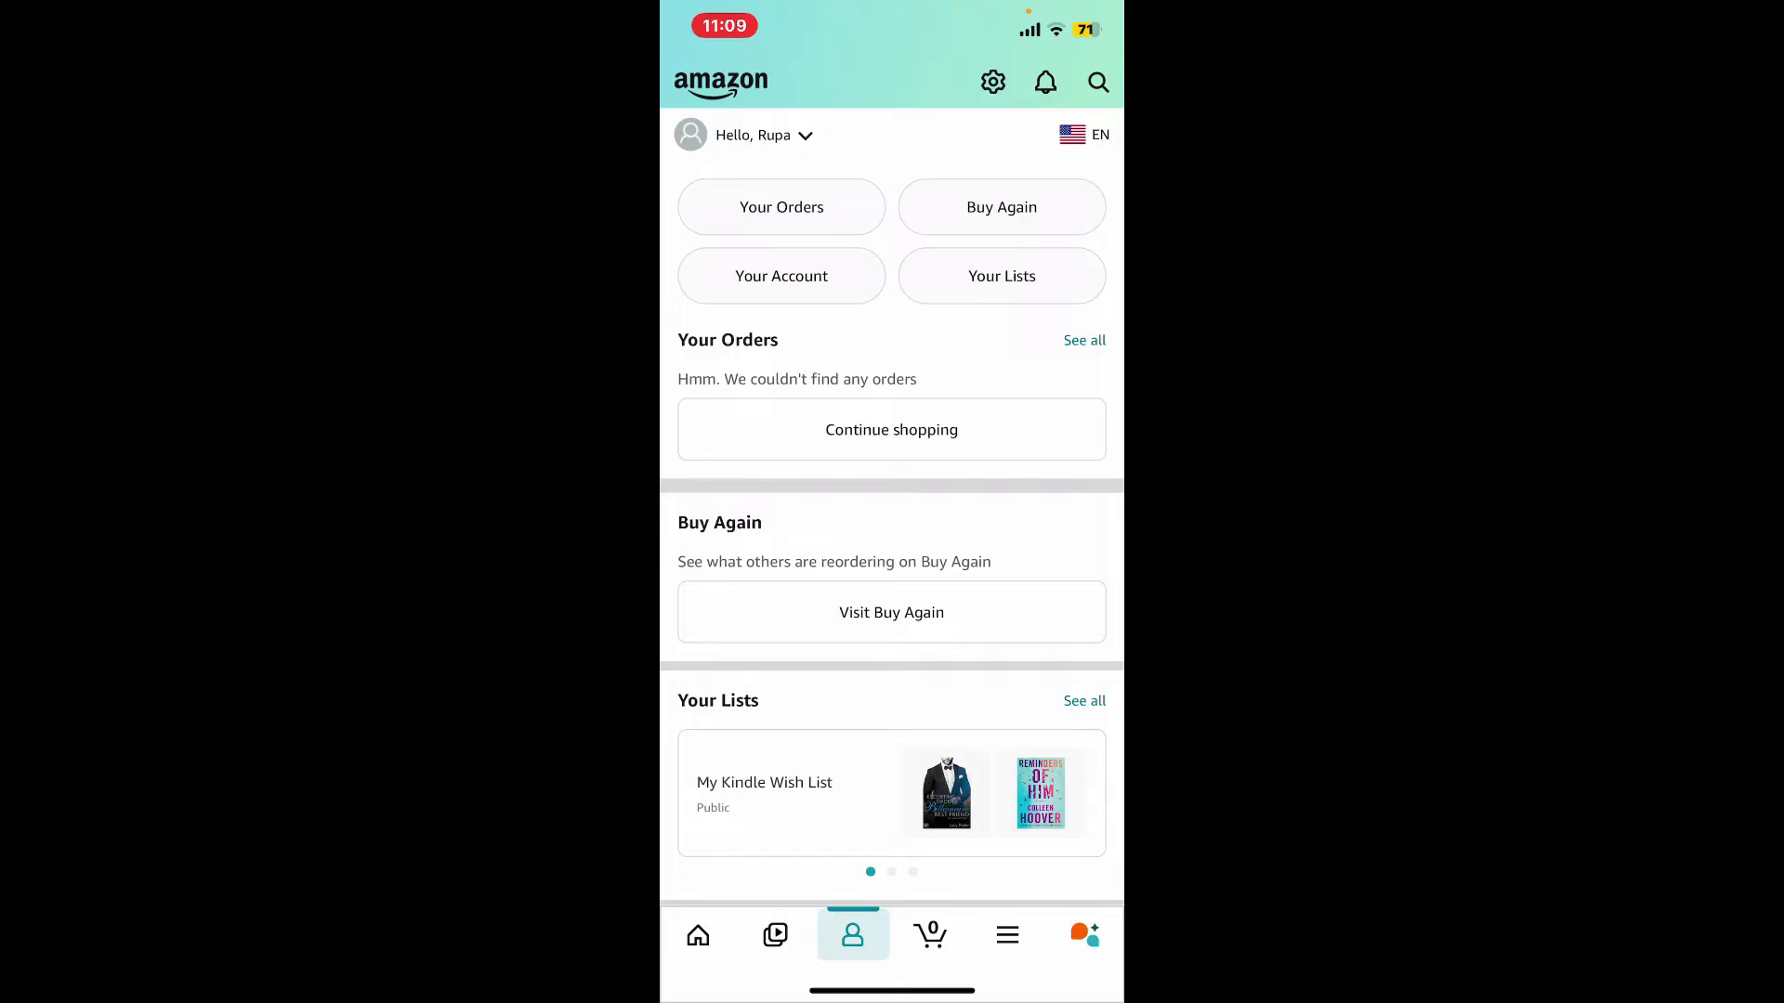
click(780, 274)
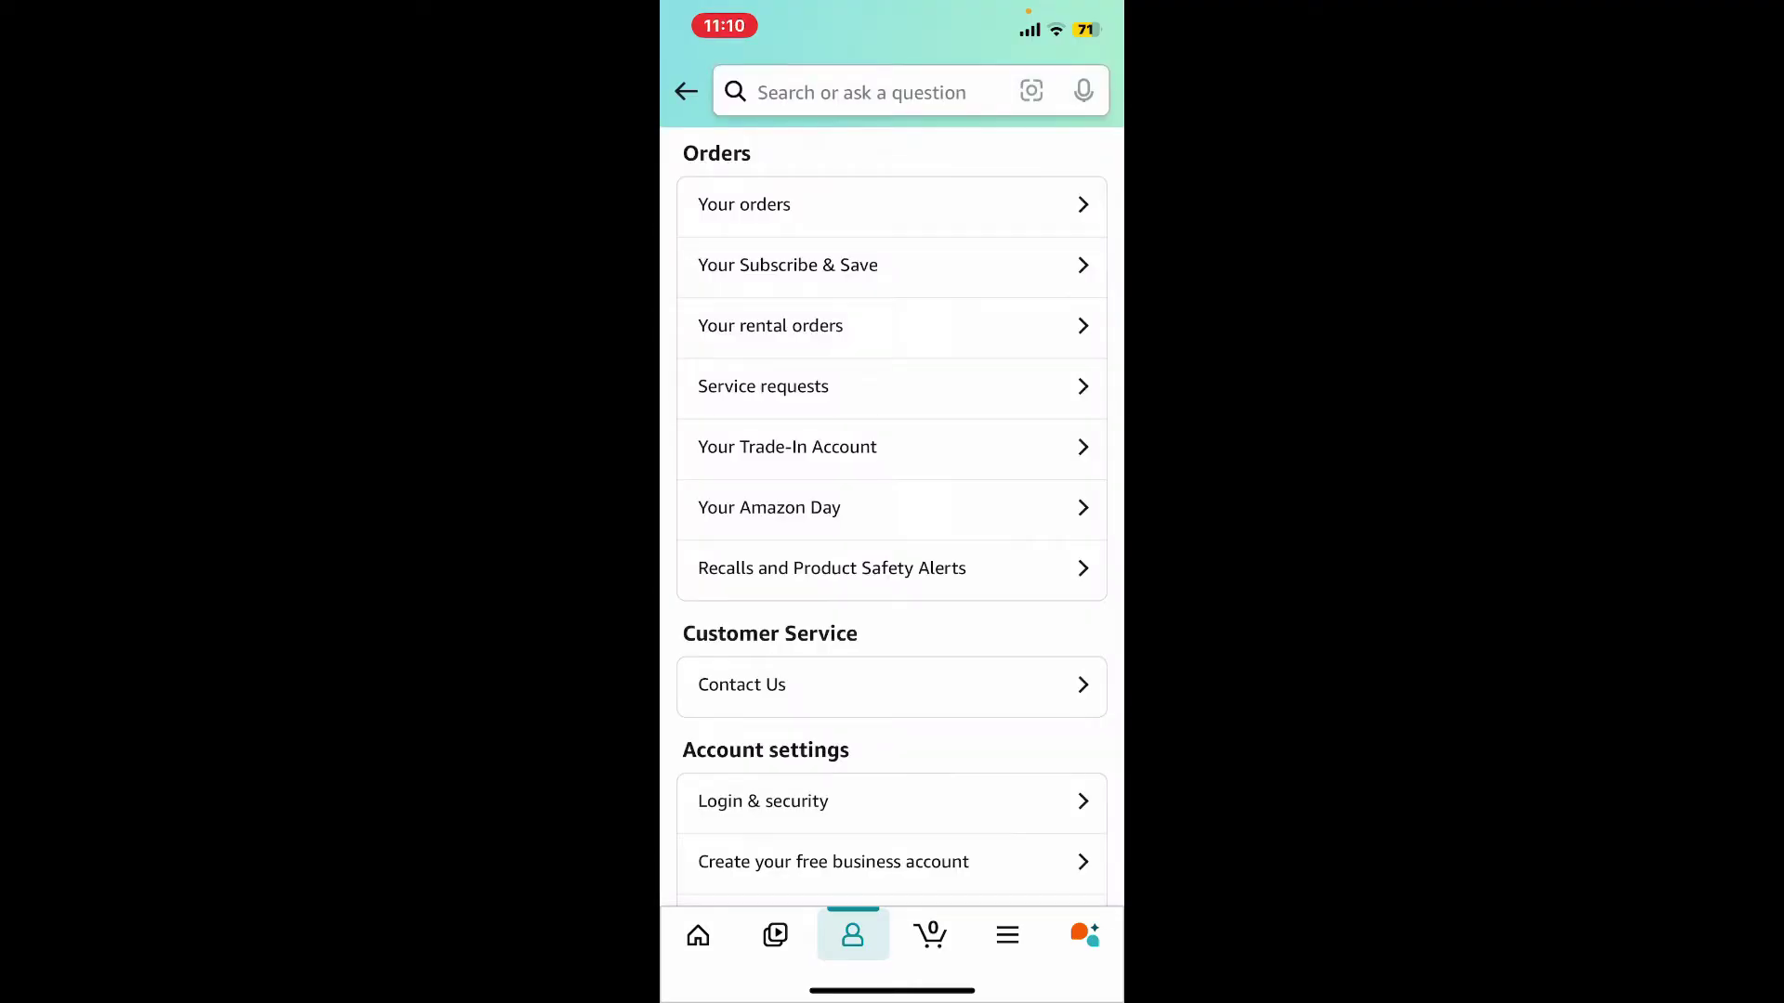
scroll(892, 515, down, 5)
scroll(892, 515, down, 5)
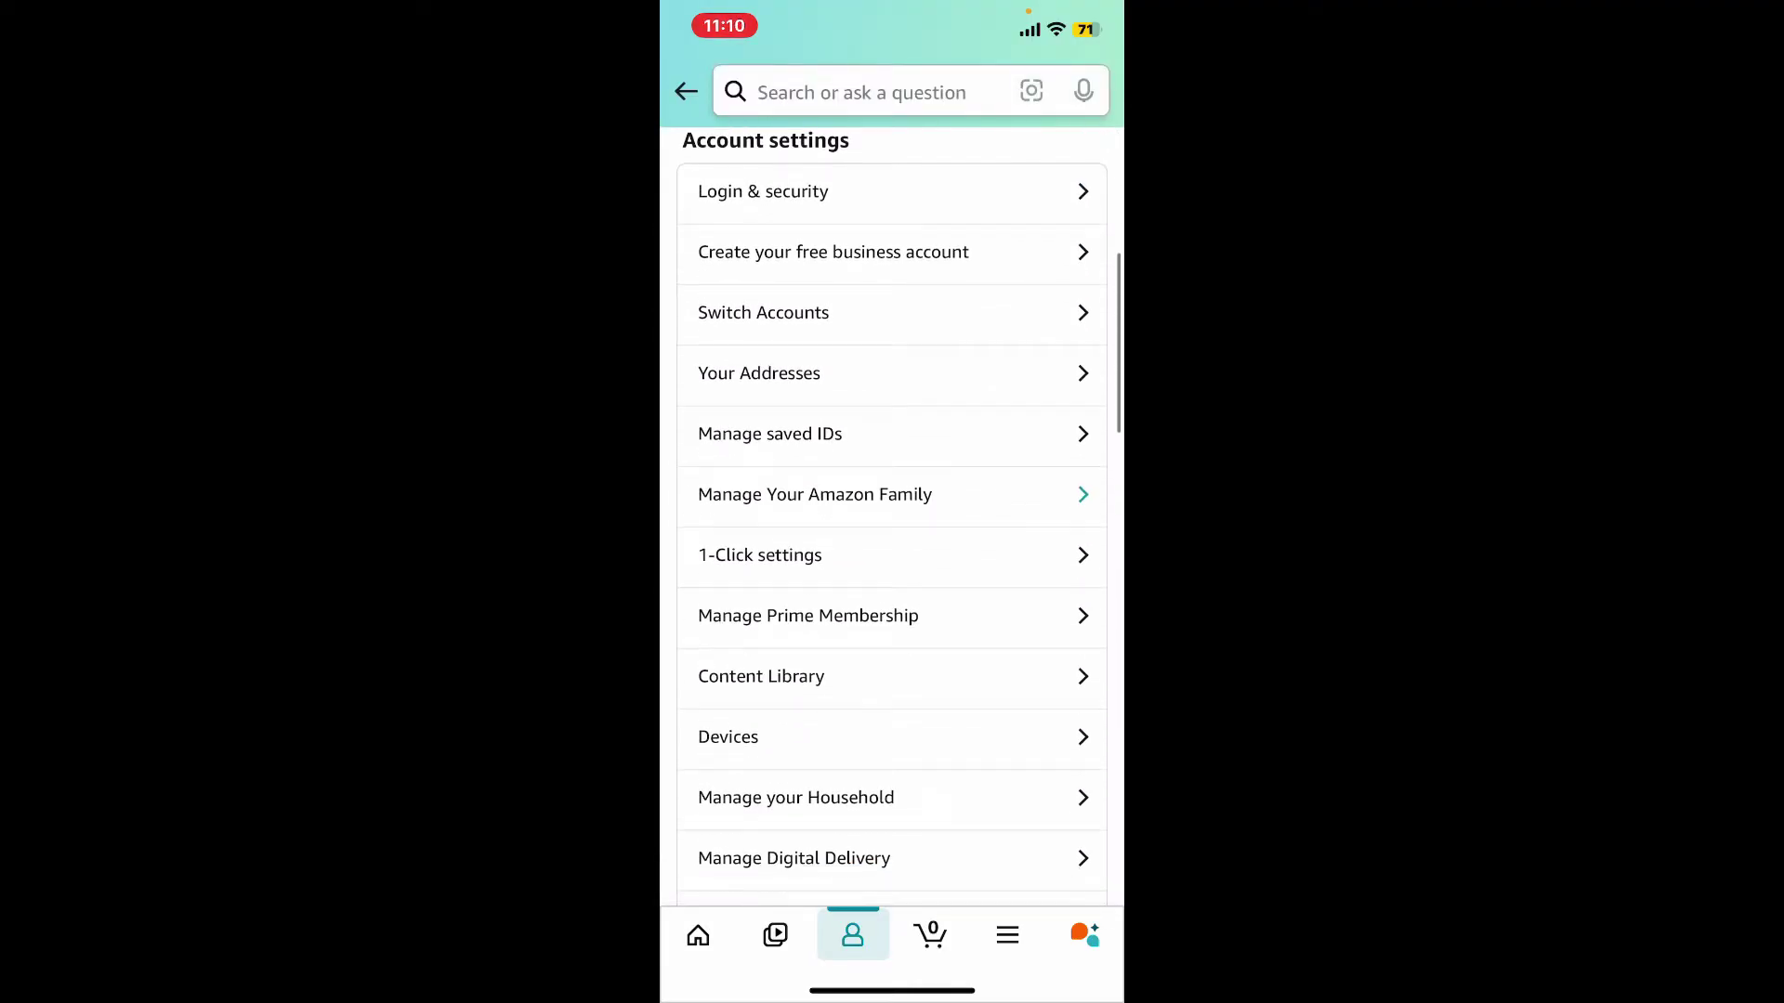
scroll(892, 516, down, 2)
scroll(893, 515, down, 1)
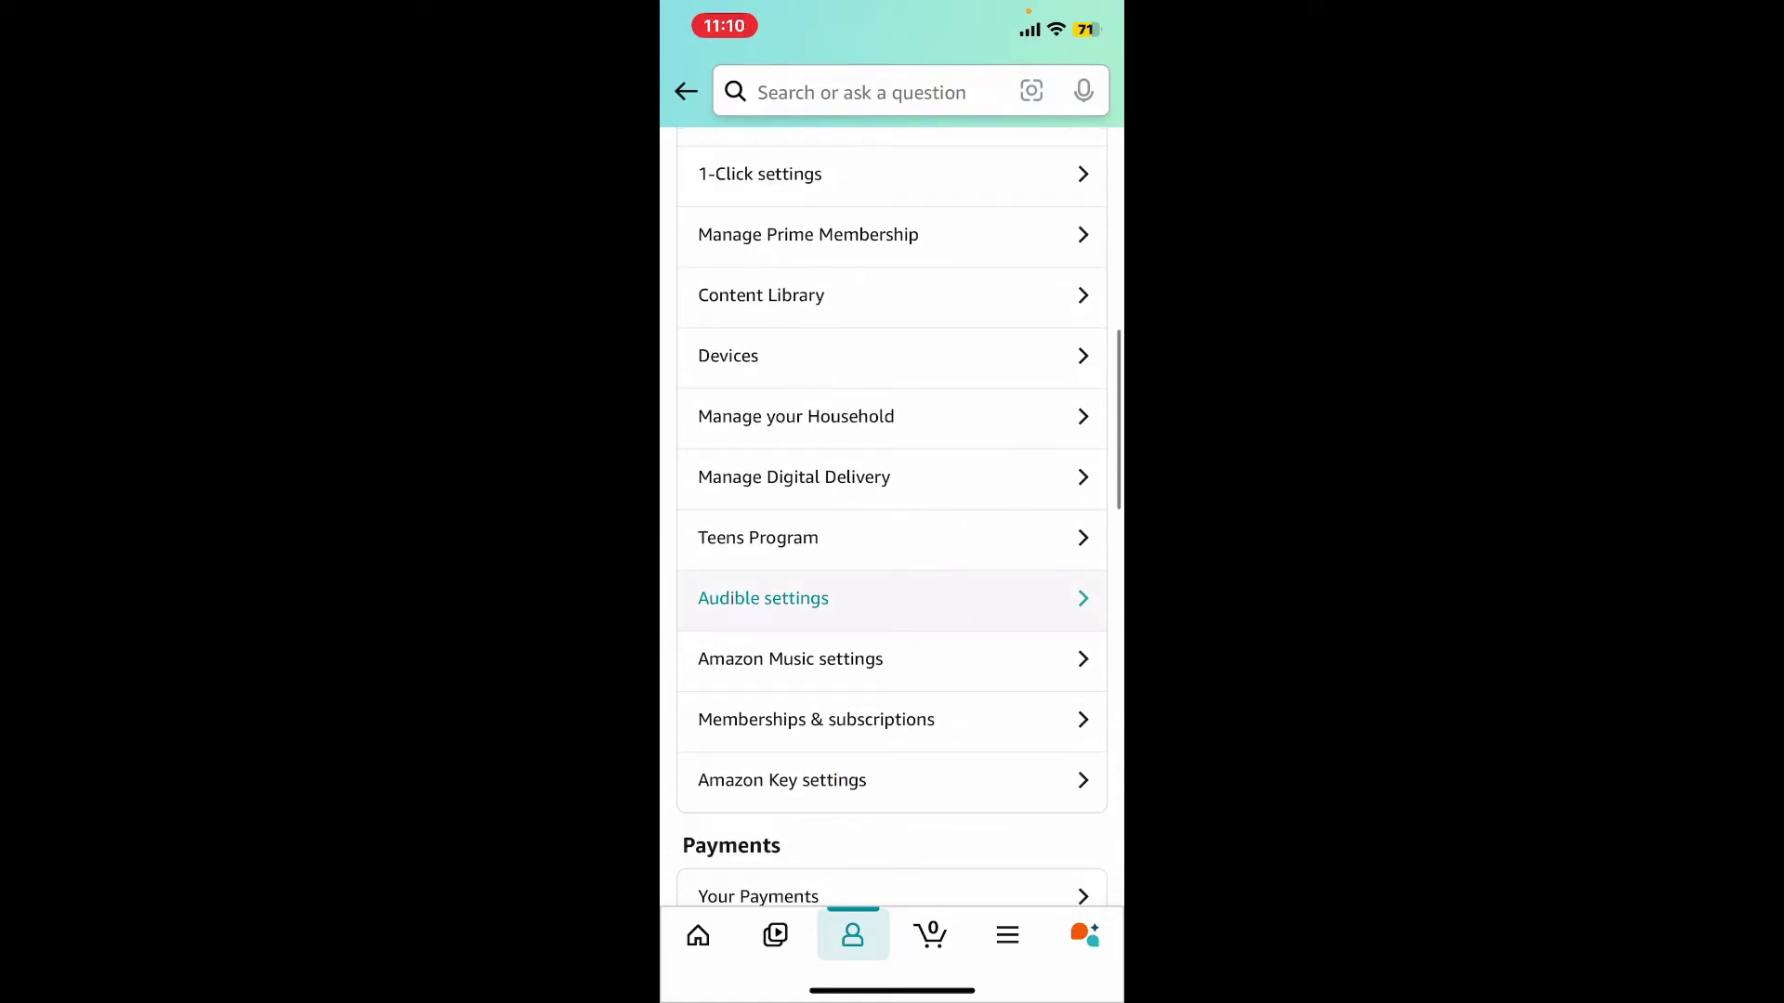
scroll(892, 516, down, 3)
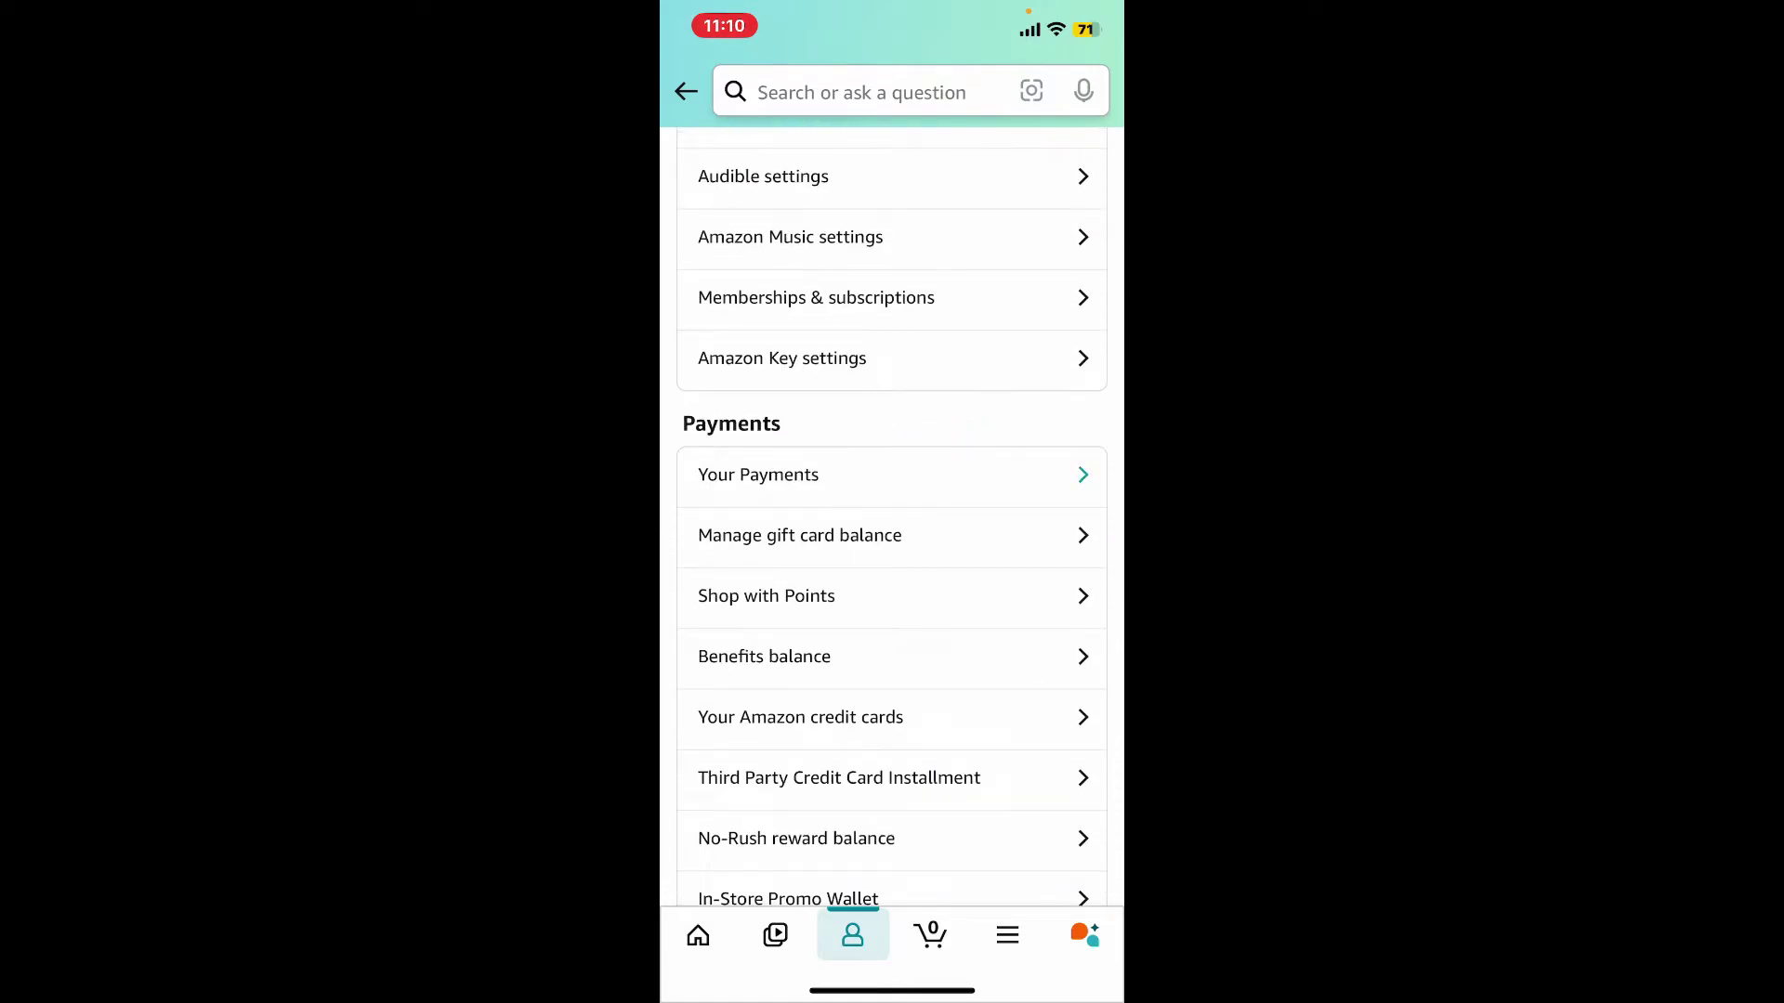
Open Your Payments to view the empty Amazon Pay Wallet
click(753, 474)
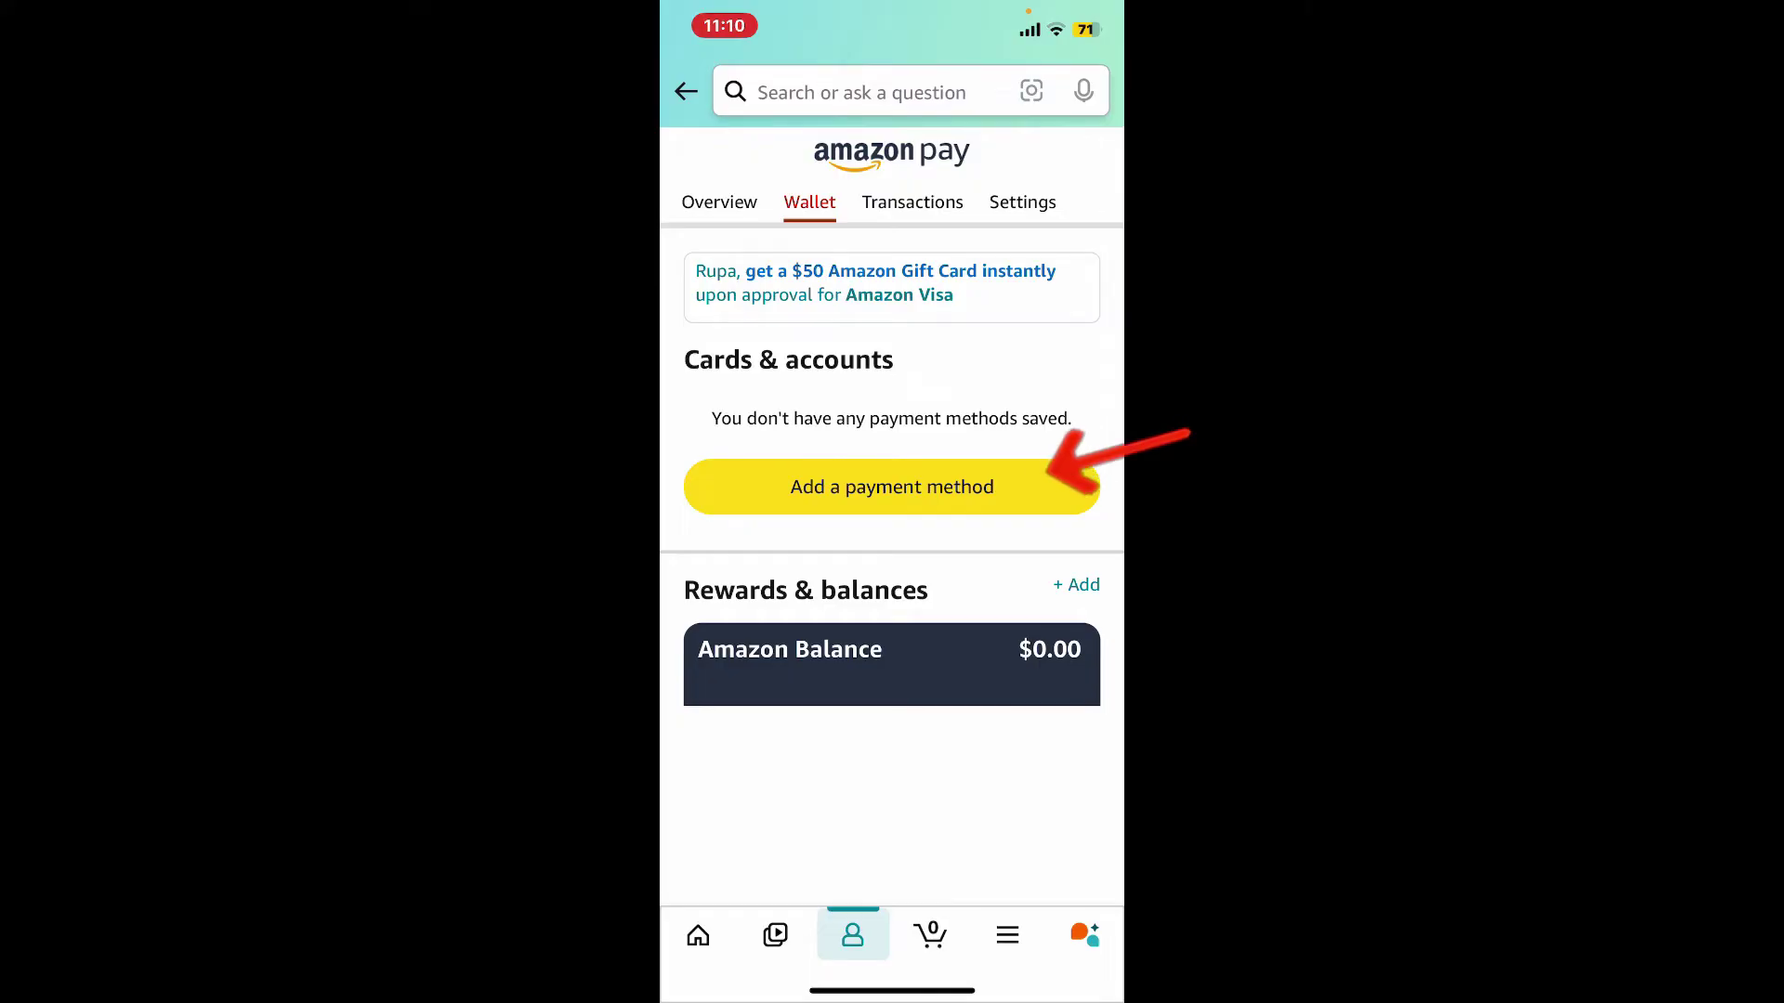
Choose to add a payment method, bringing up the credit or debit card form
click(891, 486)
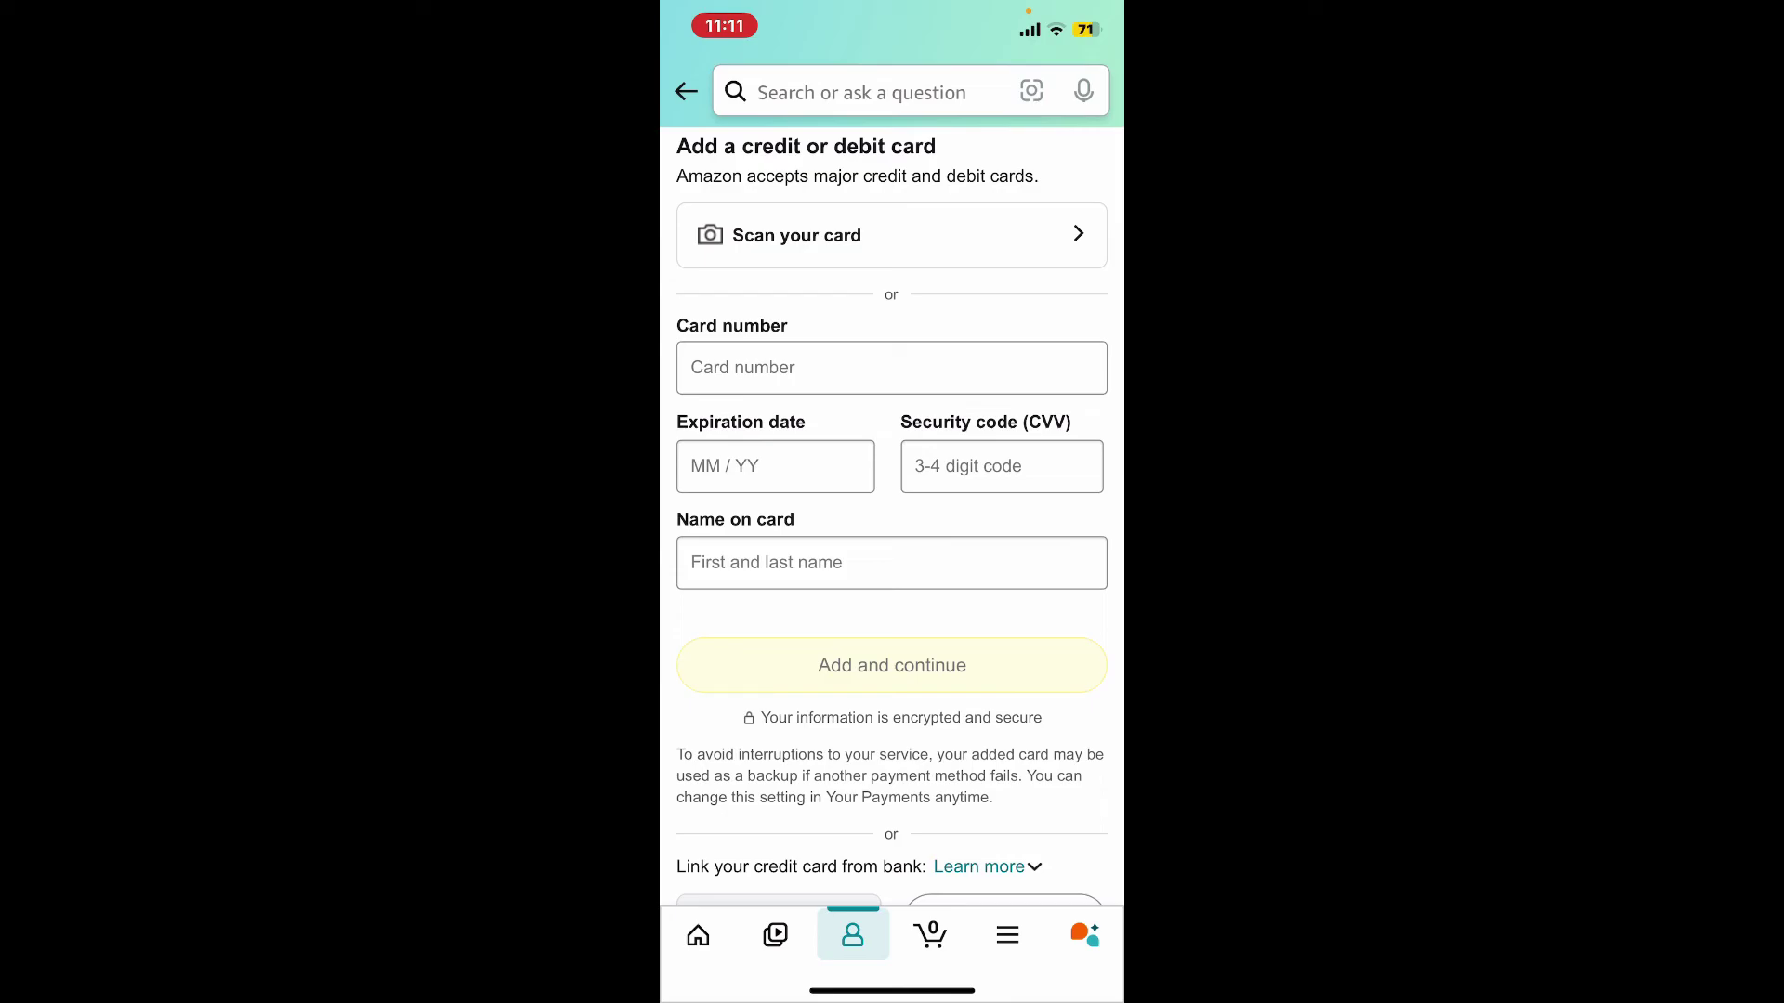
drag(893, 989, 892, 628)
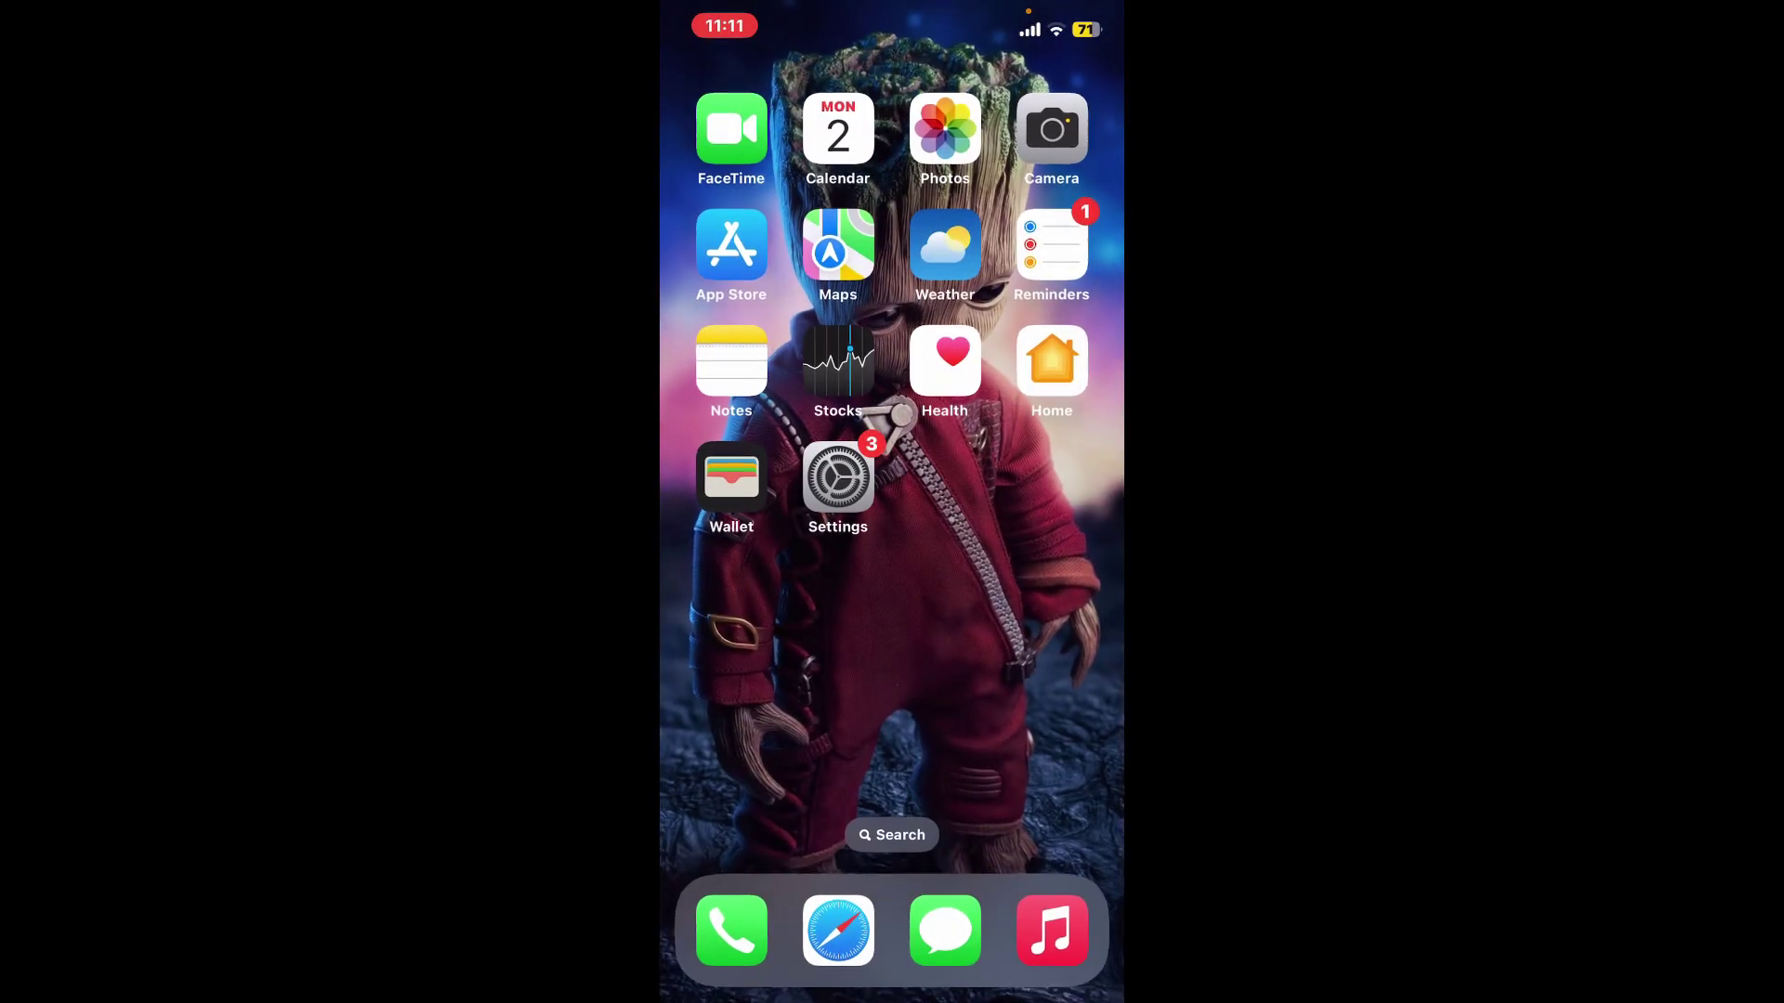